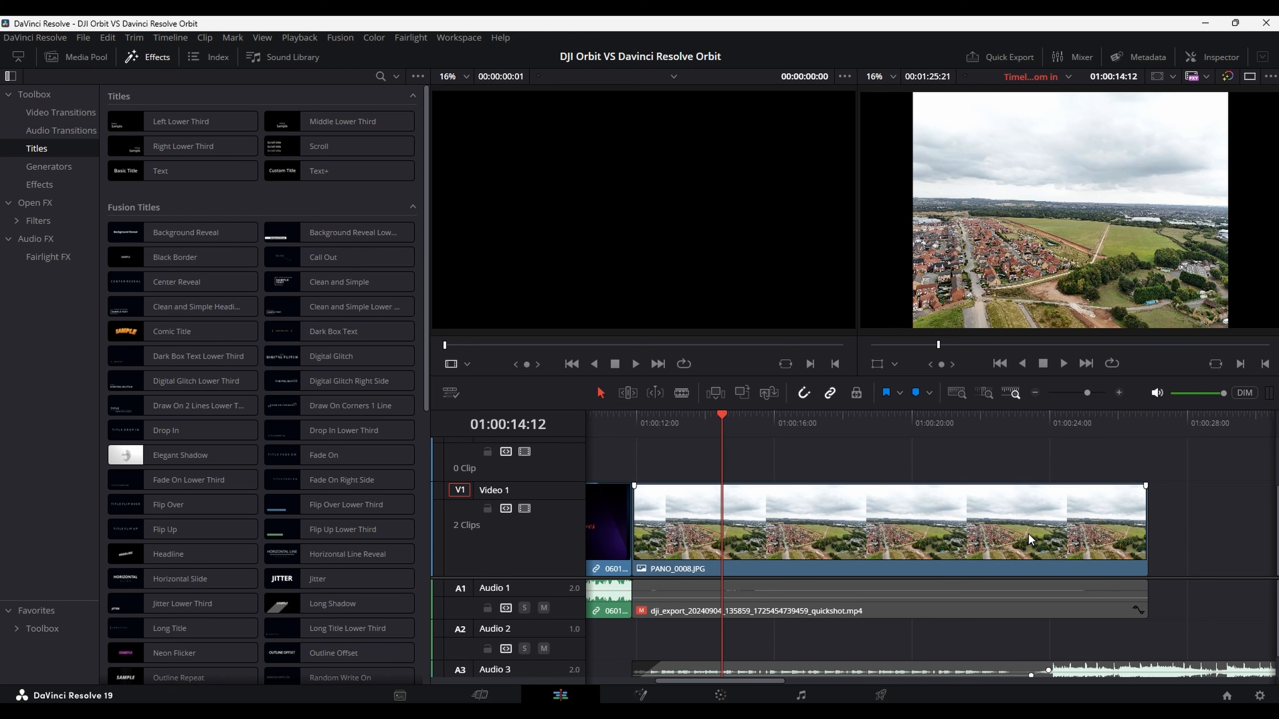
Step: Add Zoom and Position keyframes to the PANO_0008.JPG clip at 01:00:14:18 and show its Transform keyframe track
click(1207, 58)
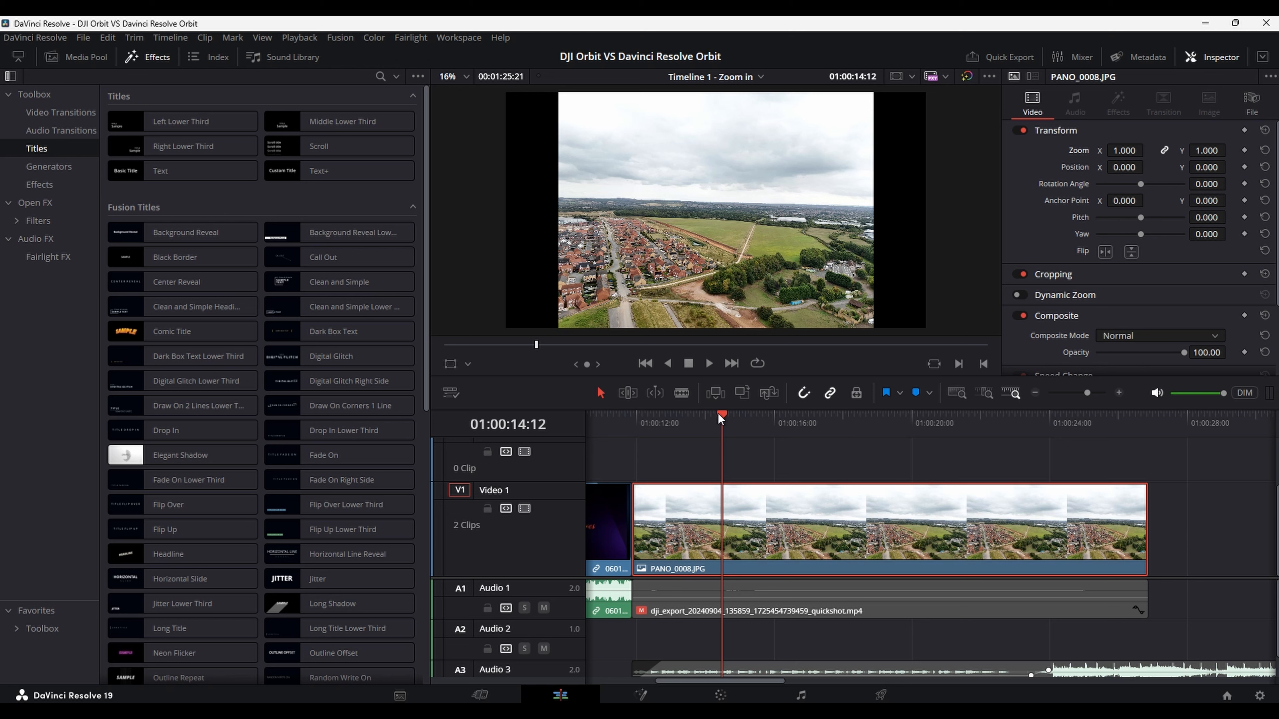
mouse_move(718, 414)
mouse_down()
mouse_move(689, 423)
mouse_move(731, 412)
mouse_up()
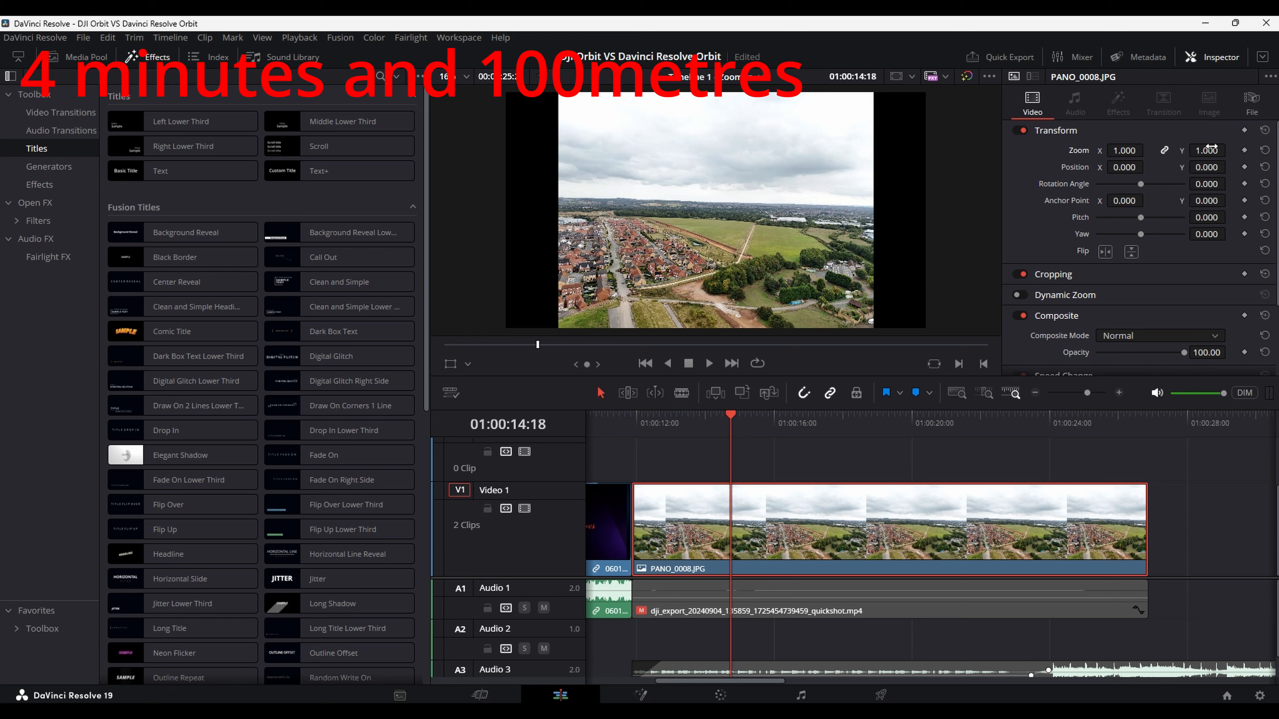
click(1245, 150)
click(1245, 167)
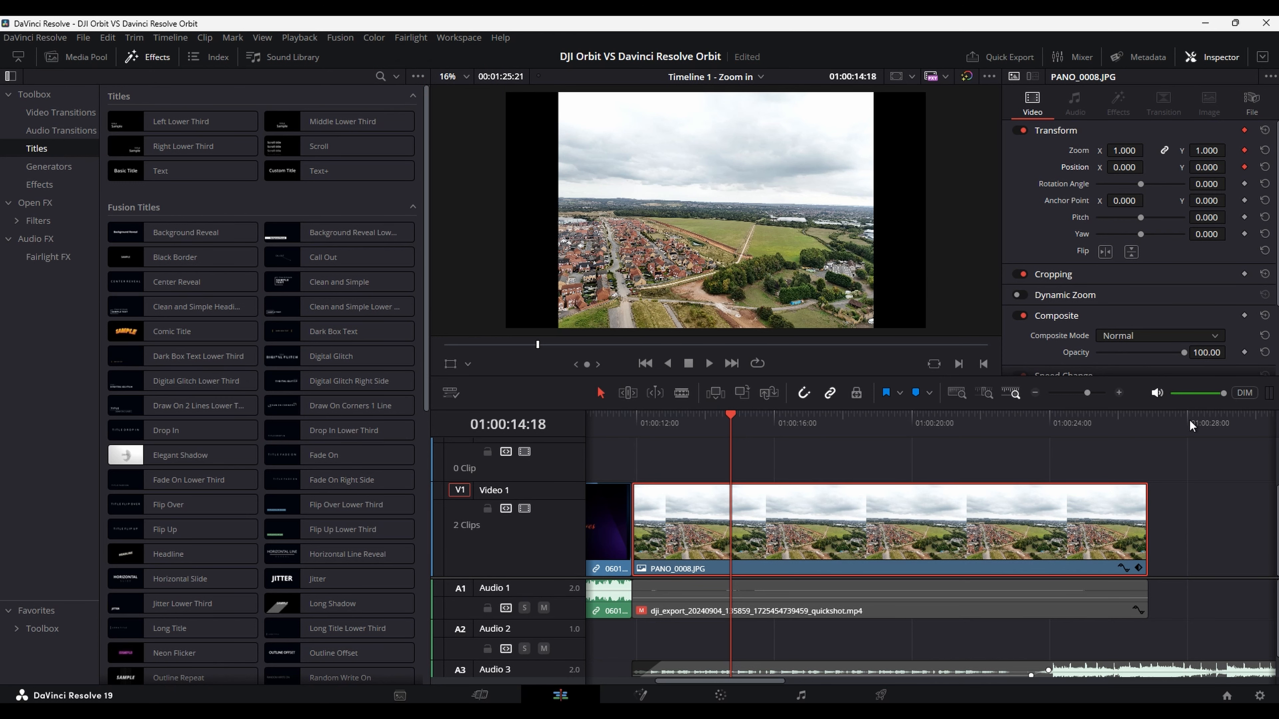
click(1139, 569)
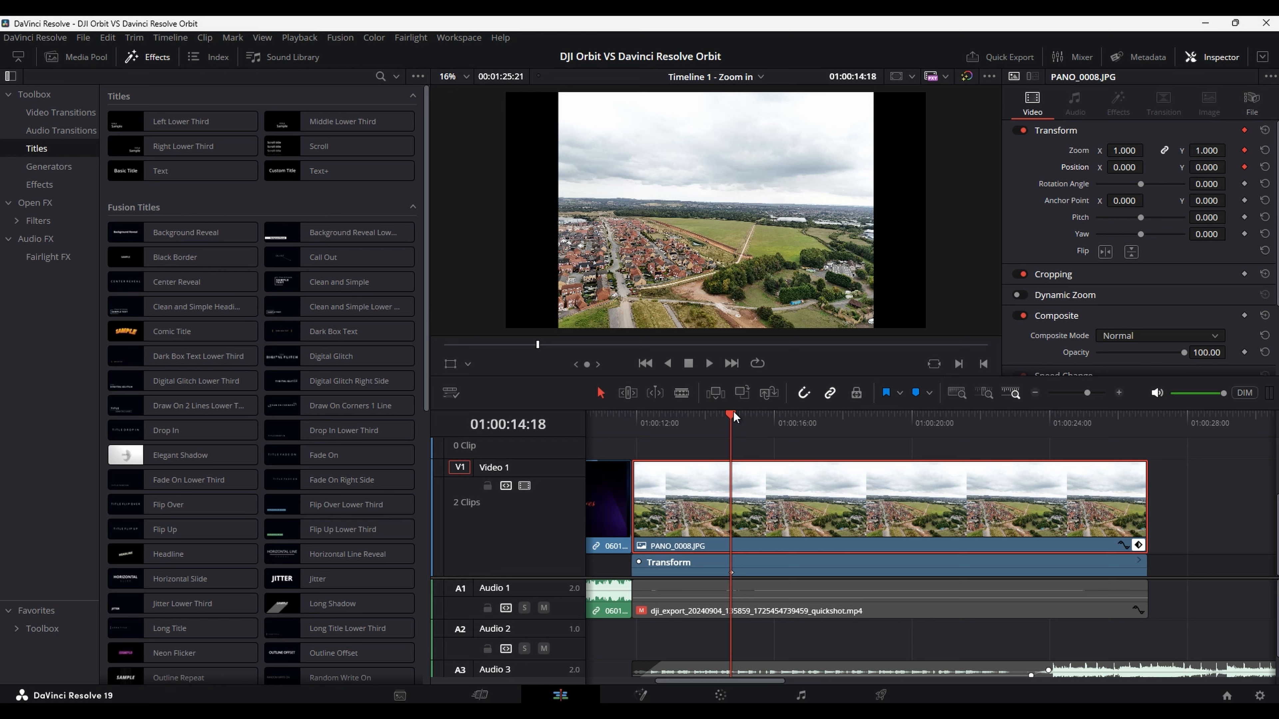
Step: At 01:00:16:09, add a keyframe to the clip with Zoom 3.240 and Position Y 351
drag(730, 411, 787, 572)
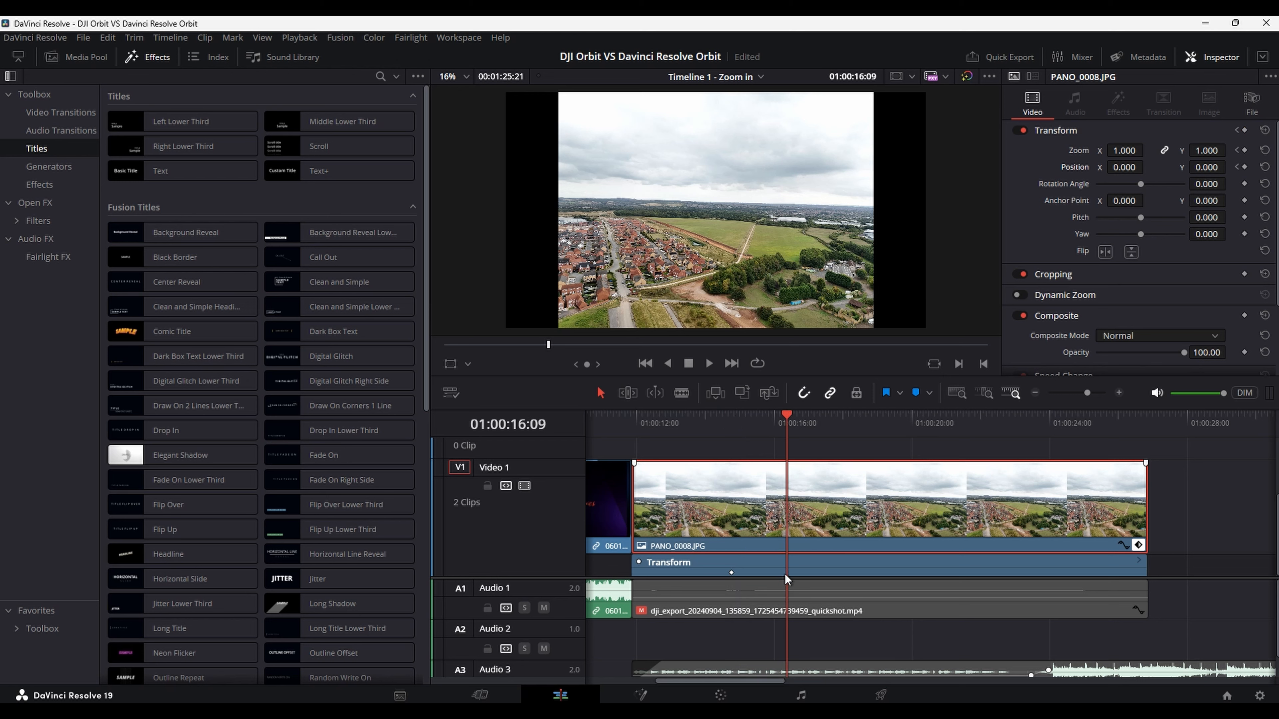
click(1245, 150)
drag(1207, 153, 1274, 150)
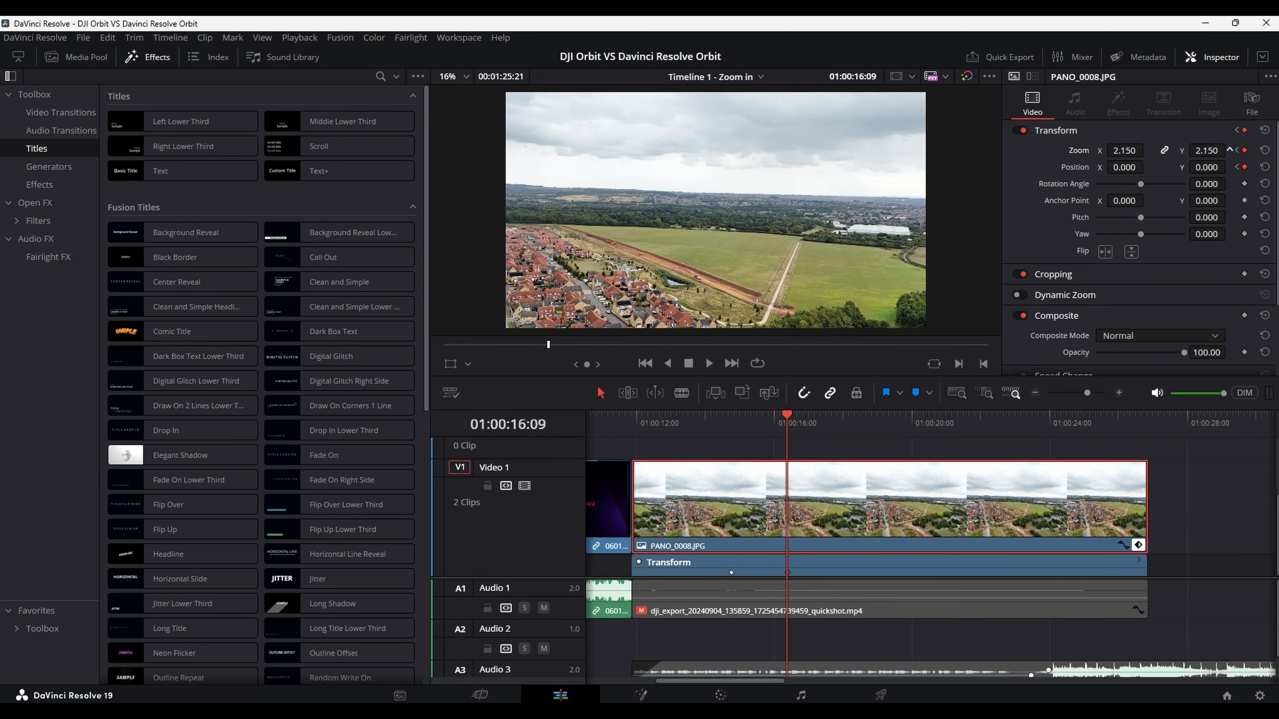
drag(1123, 150, 1149, 150)
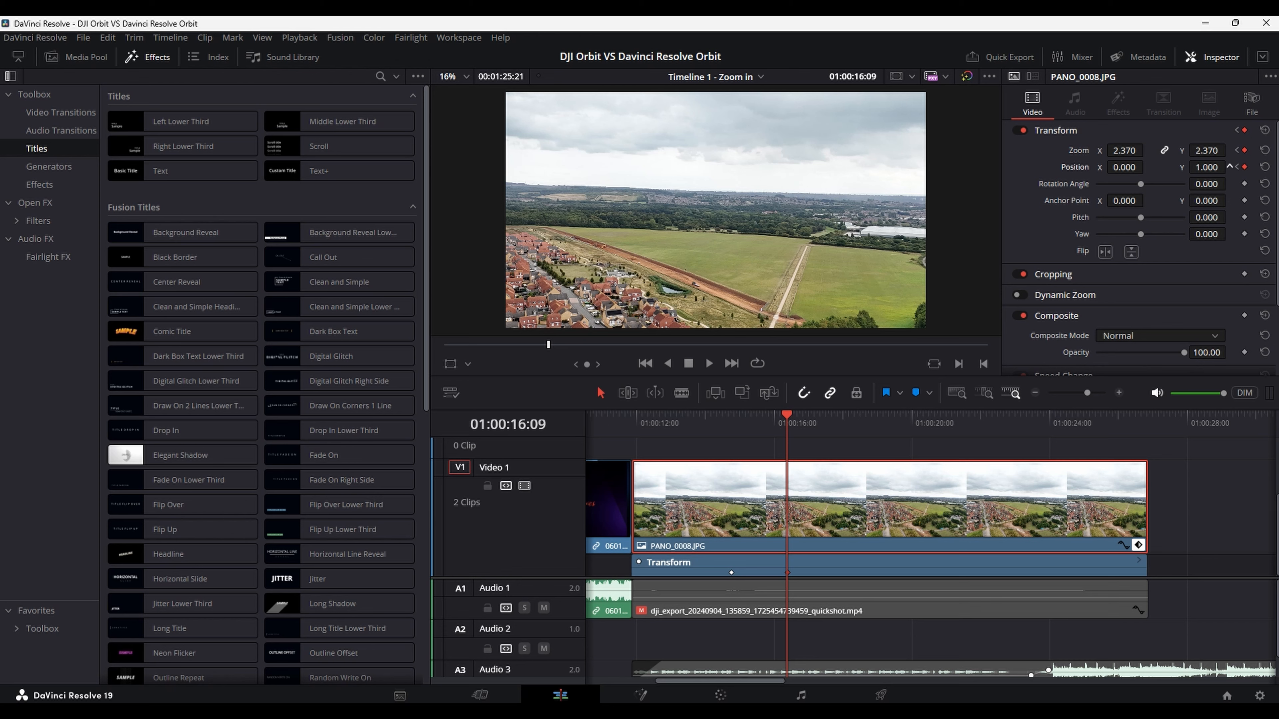
drag(1201, 166, 1223, 167)
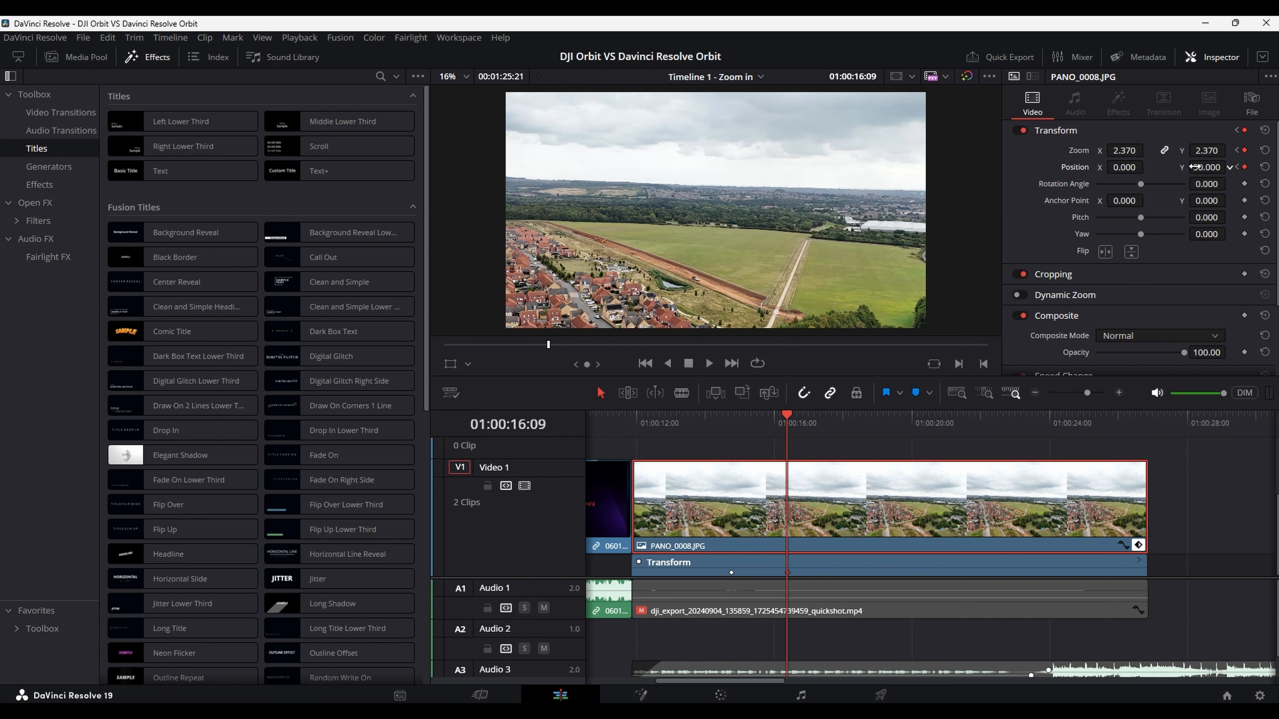
drag(1141, 167, 1232, 166)
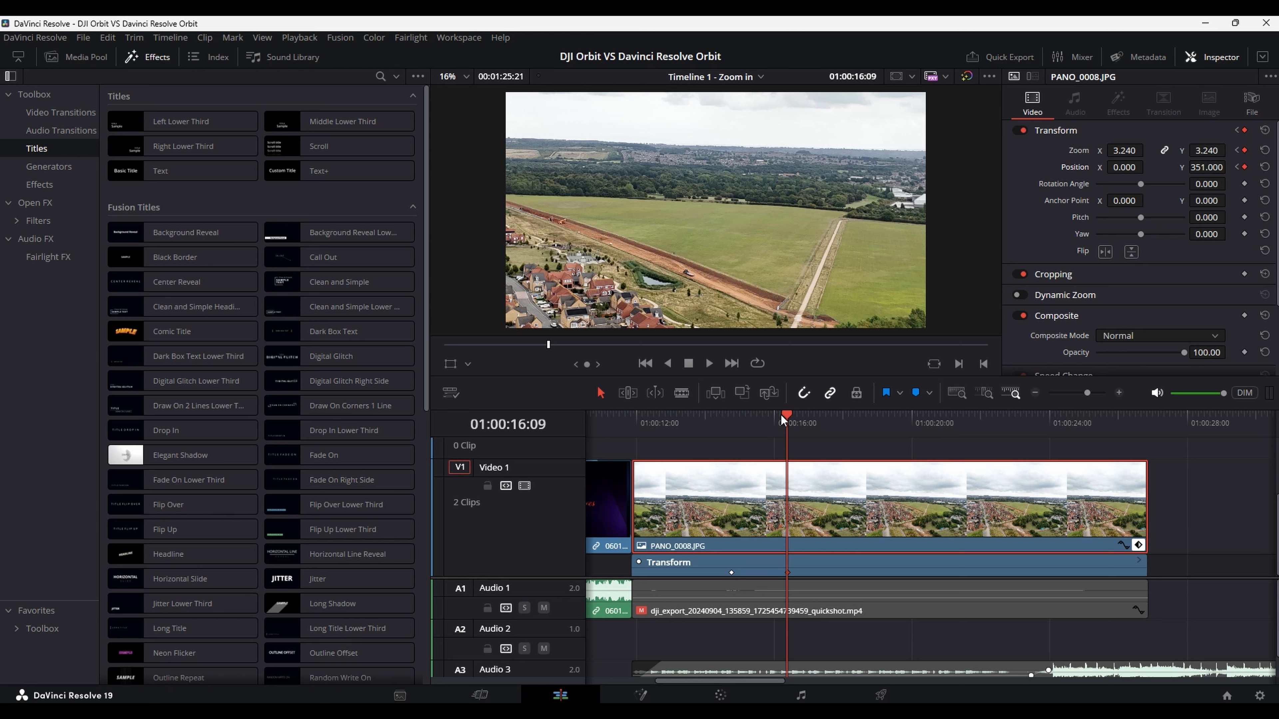
Step: Add Zoom and Position keyframes at 01:00:18:16 to hold the zoomed-in framing
drag(783, 414, 864, 411)
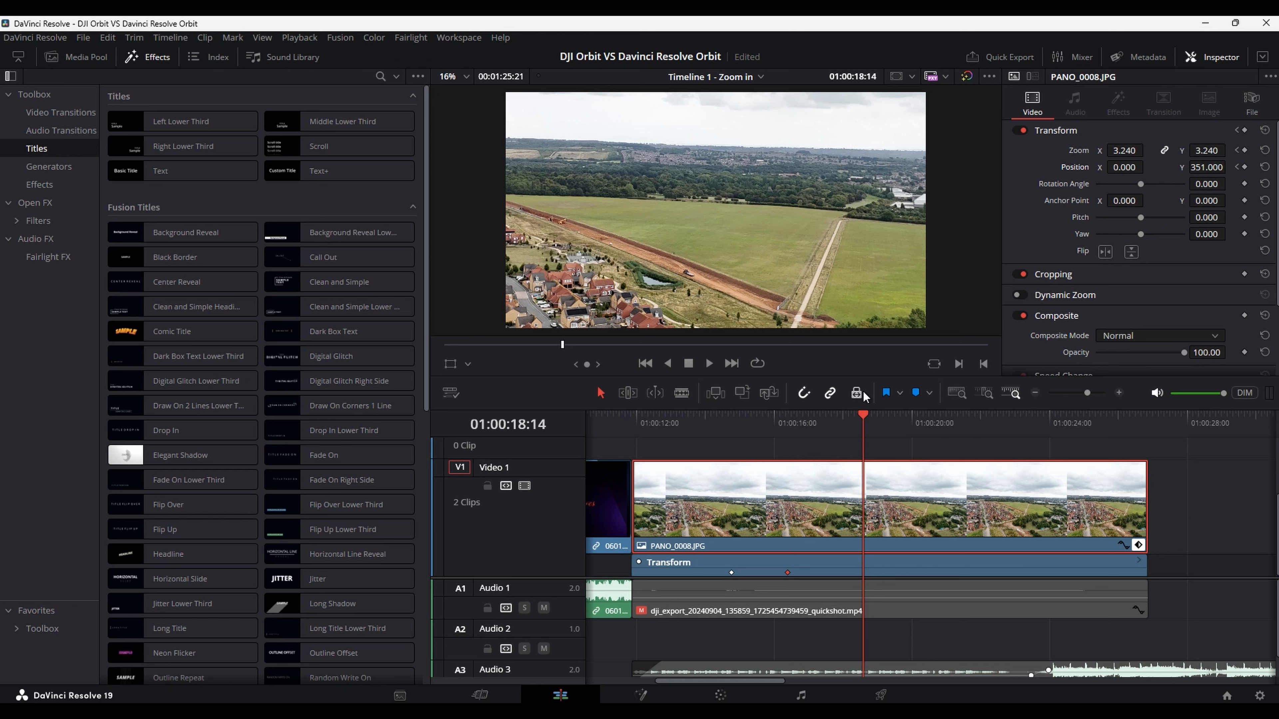
mouse_move(863, 412)
mouse_down()
mouse_move(844, 416)
mouse_move(864, 417)
mouse_up()
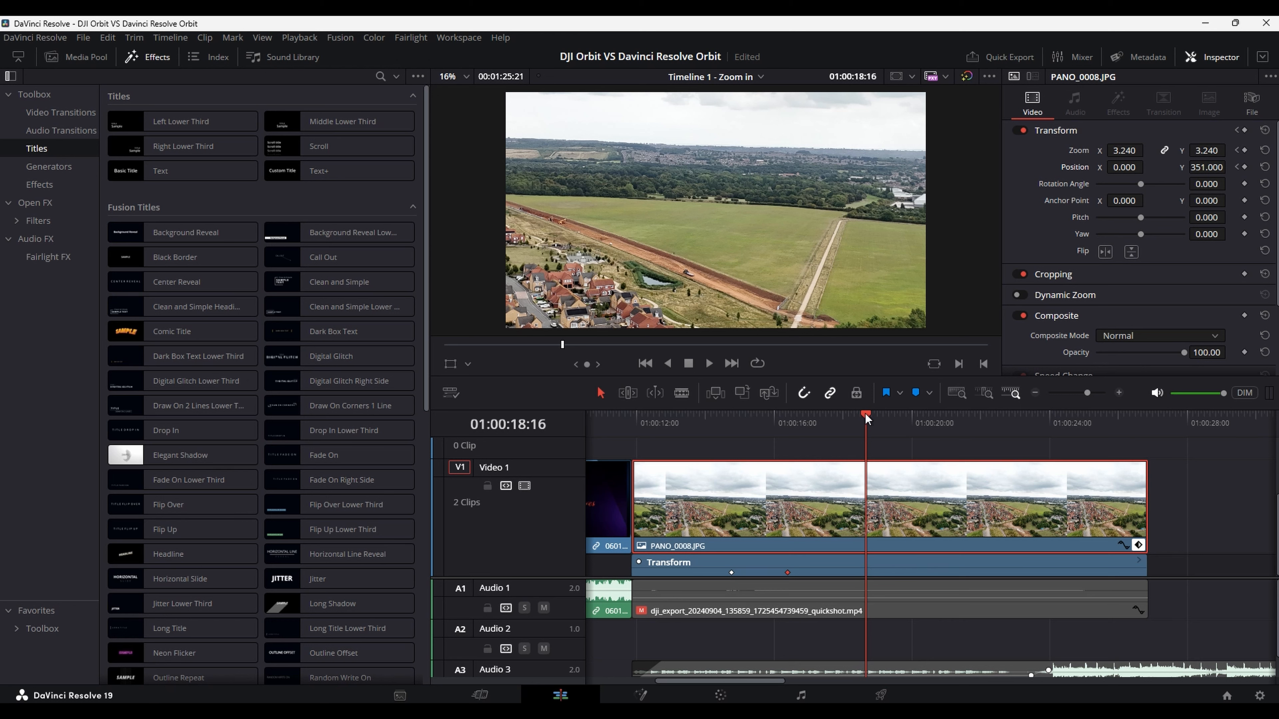
click(1246, 149)
click(1245, 164)
Step: Paste a copy of the first Transform keyframe at 01:00:22:21 and save the project
drag(866, 413, 1009, 413)
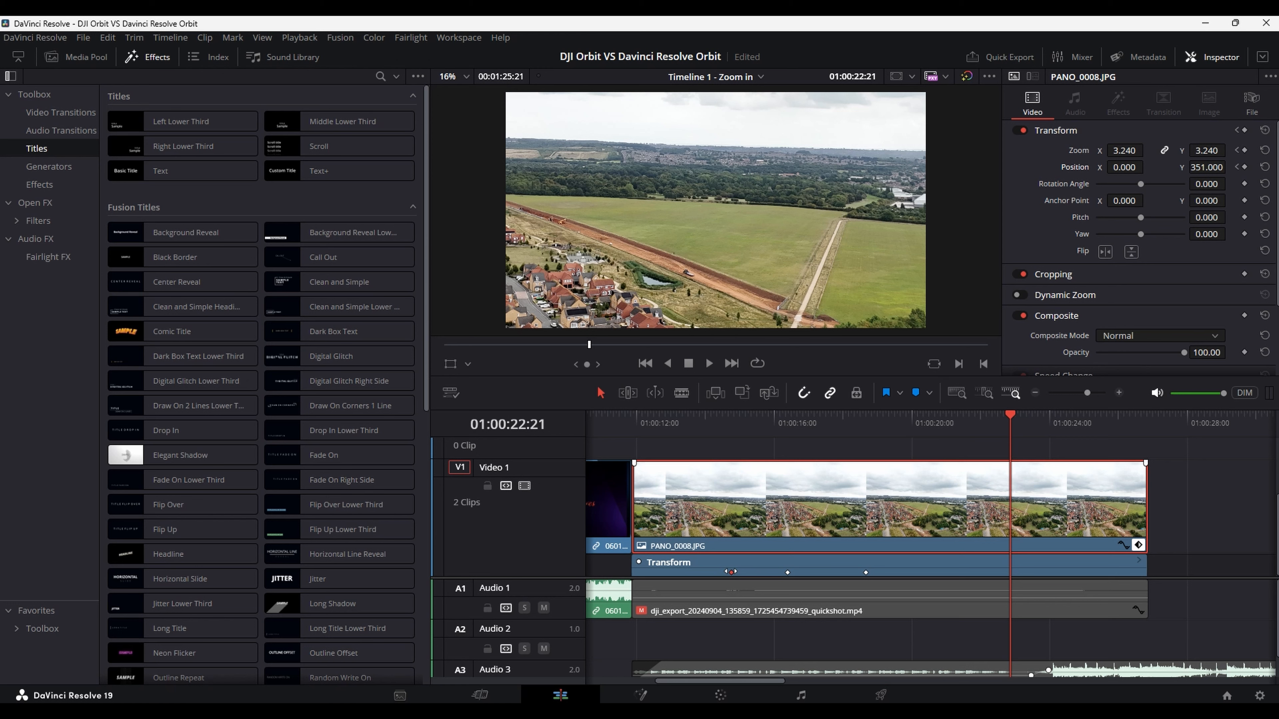
key(ctrl+v)
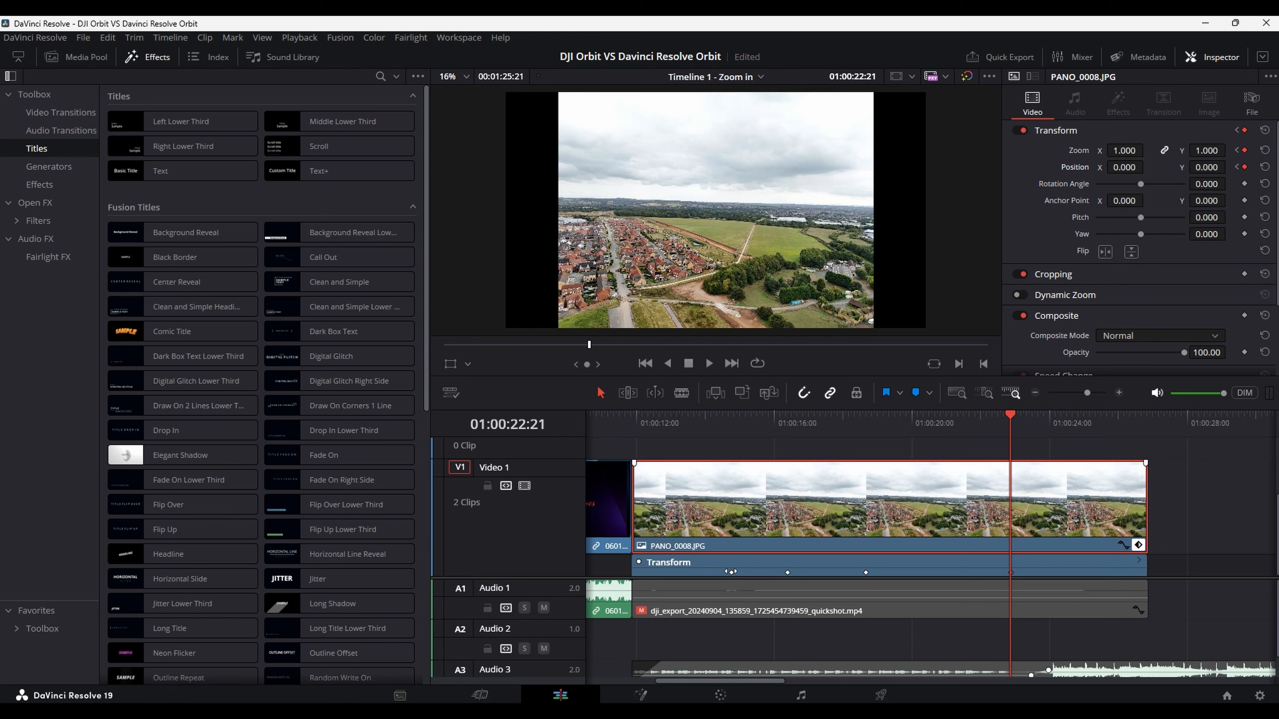
key(ctrl+s)
Step: Play back the clip from near its start to check the zoom-in and zoom-out
drag(1012, 413, 690, 401)
click(709, 364)
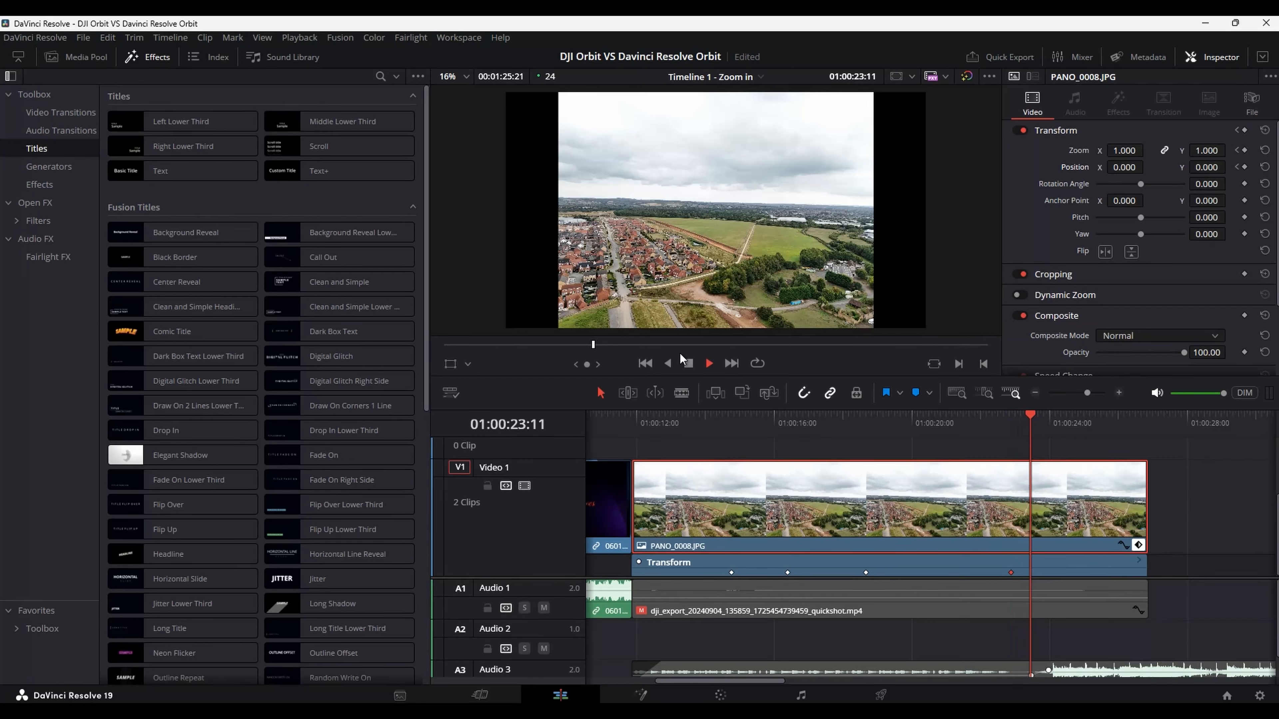
click(688, 363)
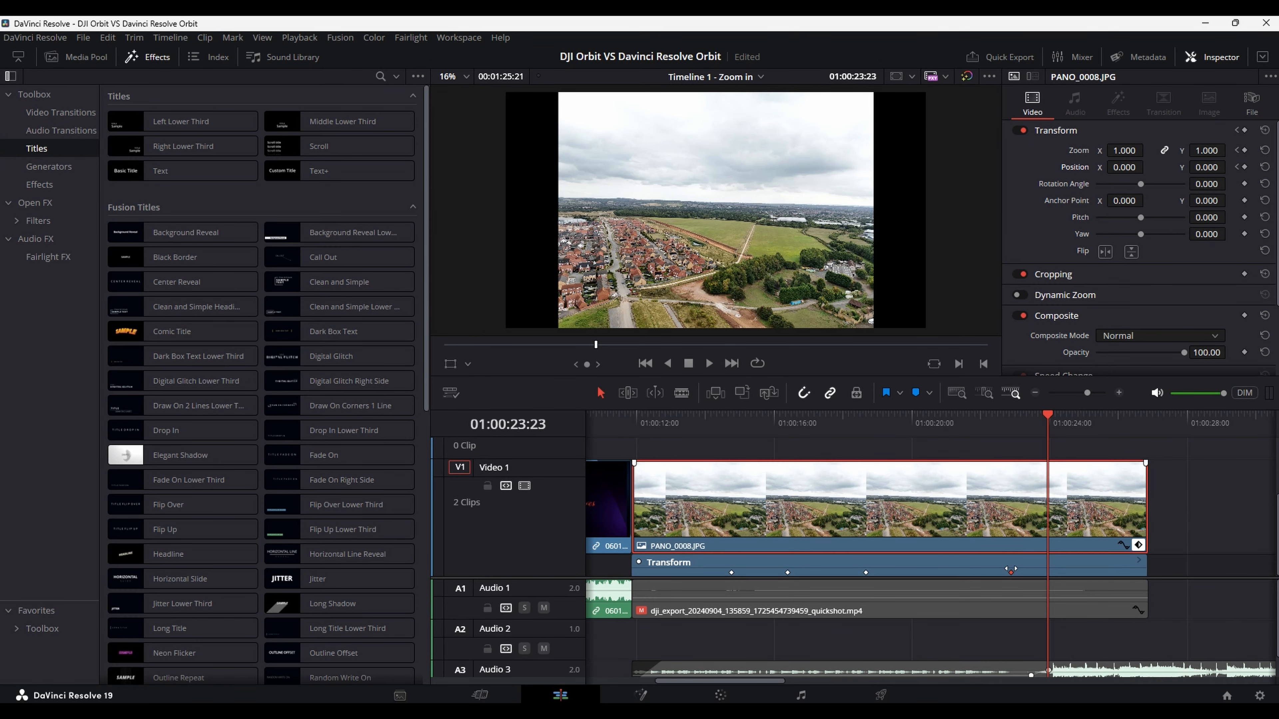
Step: Move the last Transform keyframe to just after the third one and play back the faster zoom-out
drag(1011, 572, 879, 573)
click(812, 425)
click(708, 363)
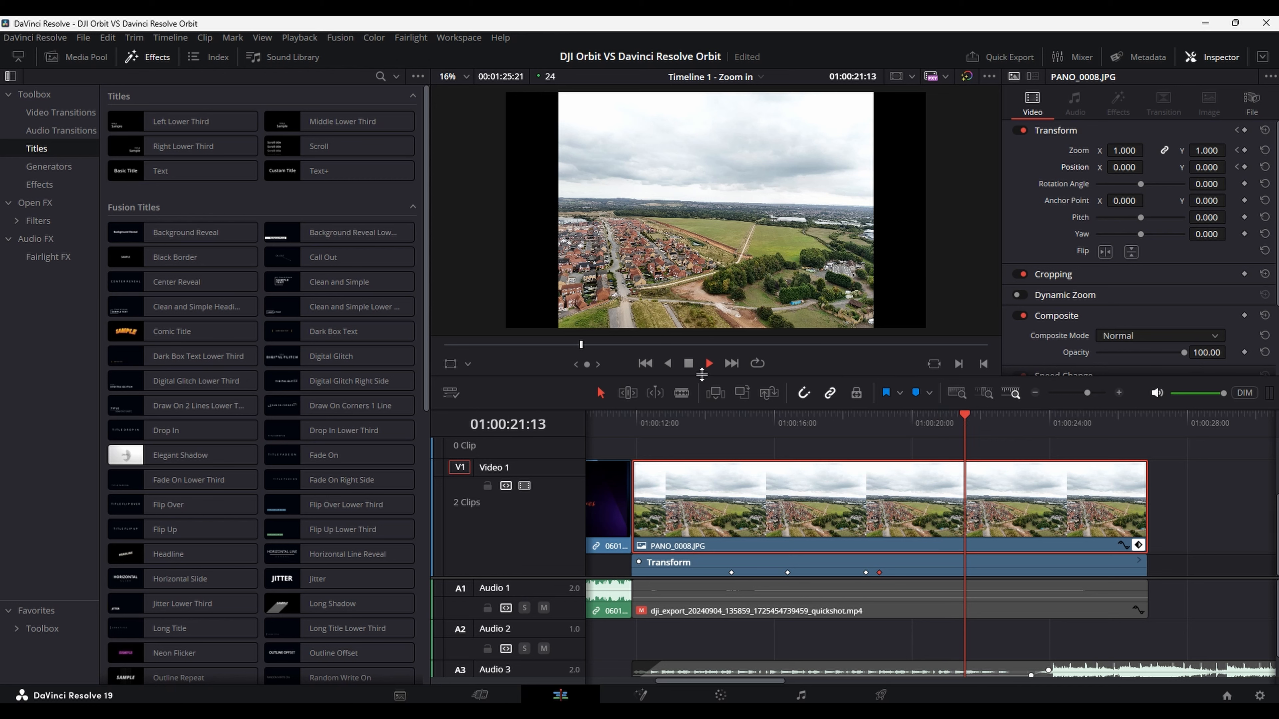
click(688, 364)
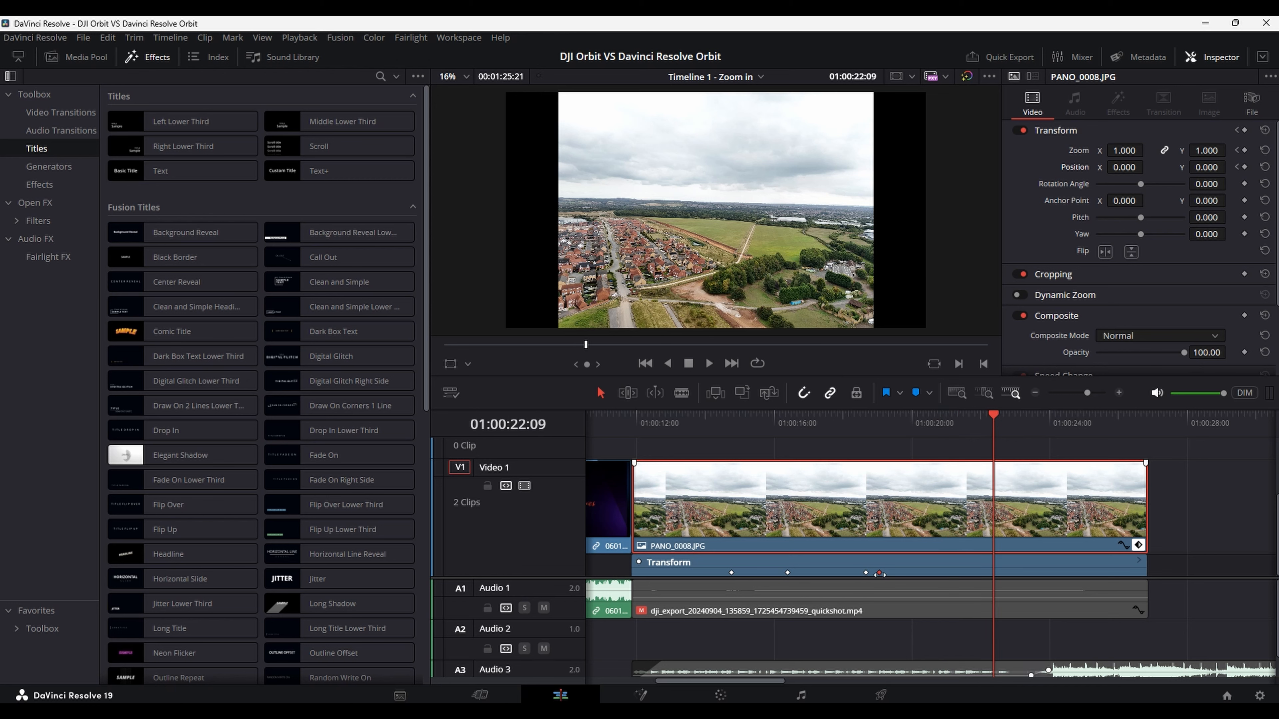
Step: Move the last Transform keyframe to about 01:00:22:09 and play back the slower zoom-out
drag(879, 573, 994, 573)
drag(991, 415, 955, 418)
click(815, 432)
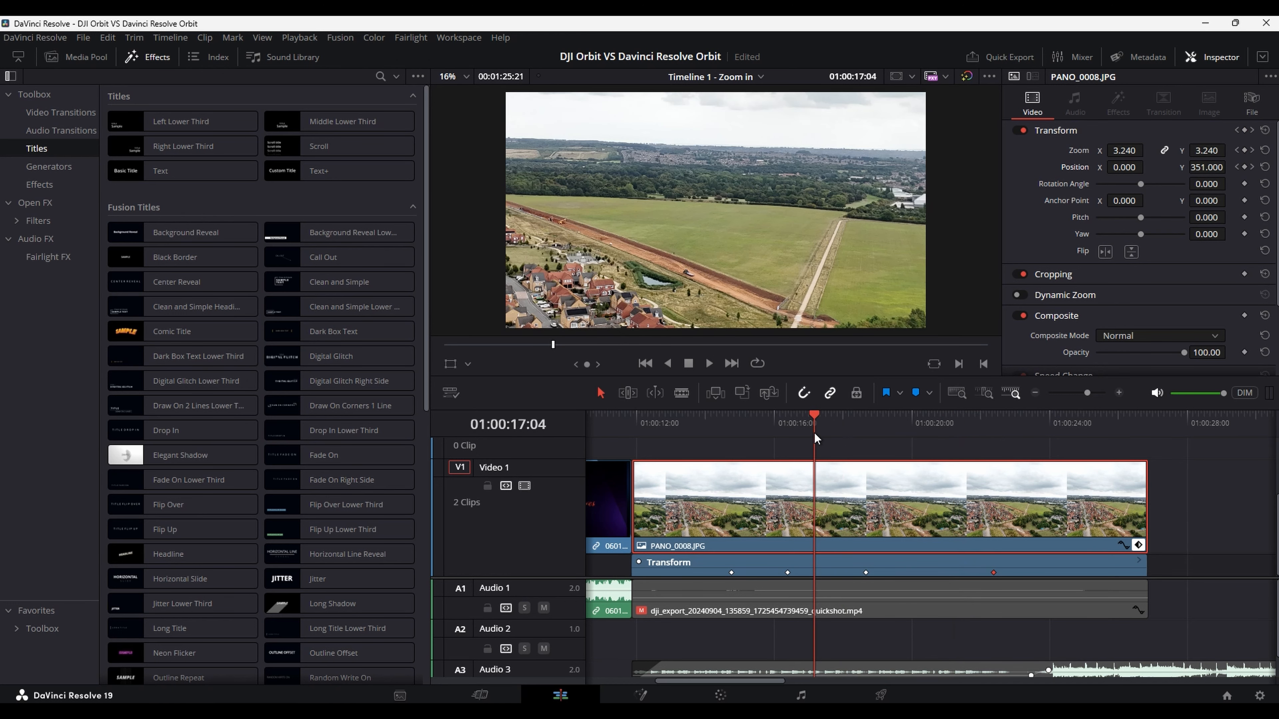
click(710, 362)
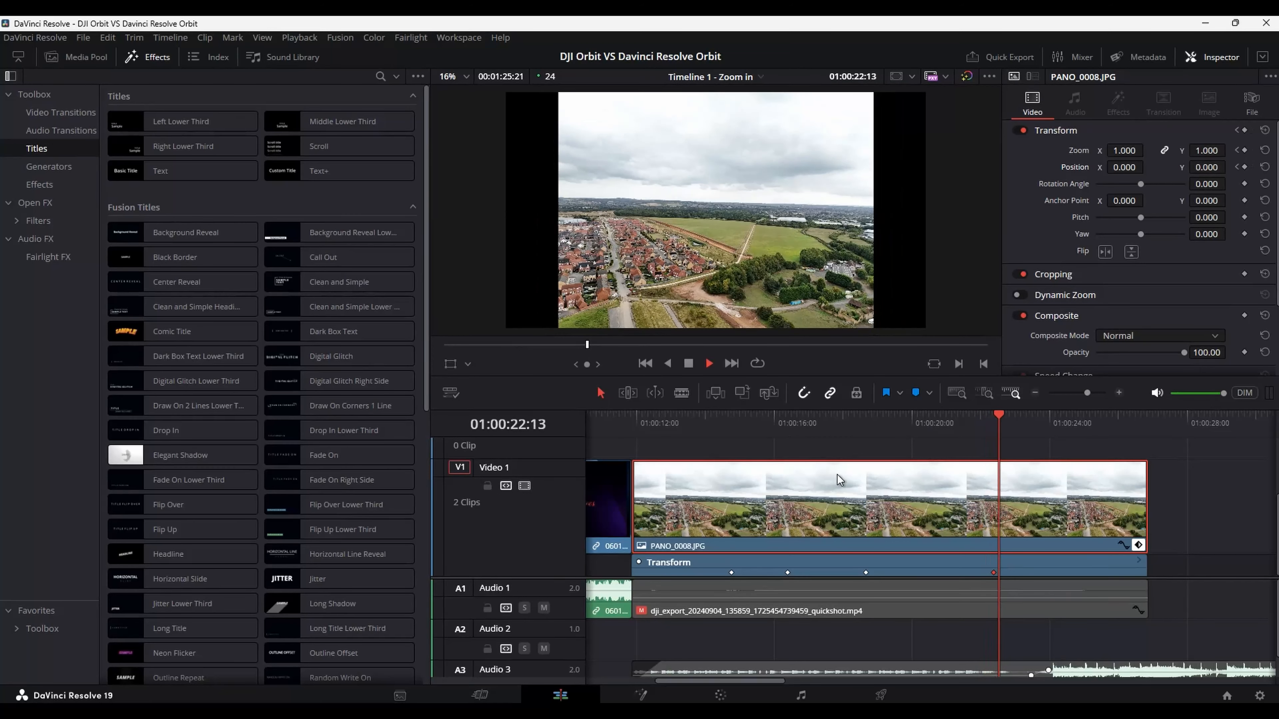
click(689, 364)
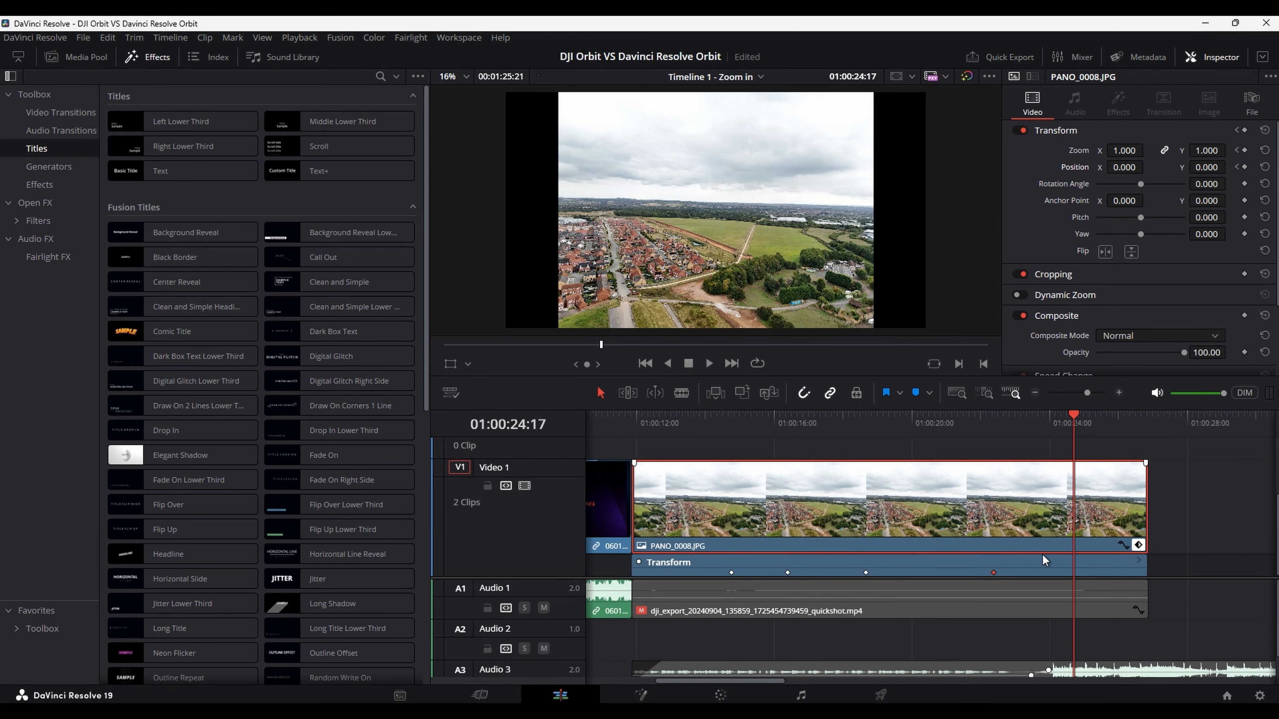
Step: Show the clip's Position X curve and ease the approach side of the last keyframe
click(1122, 544)
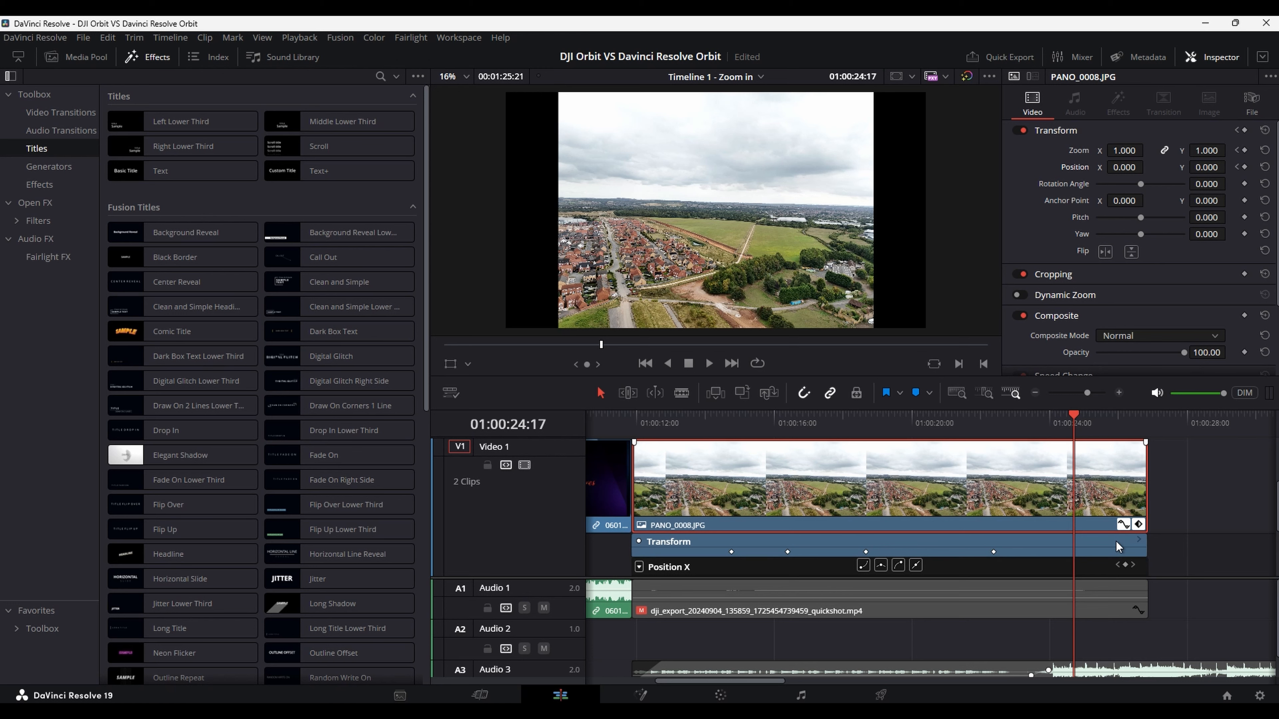
scroll(694, 488, down, 3)
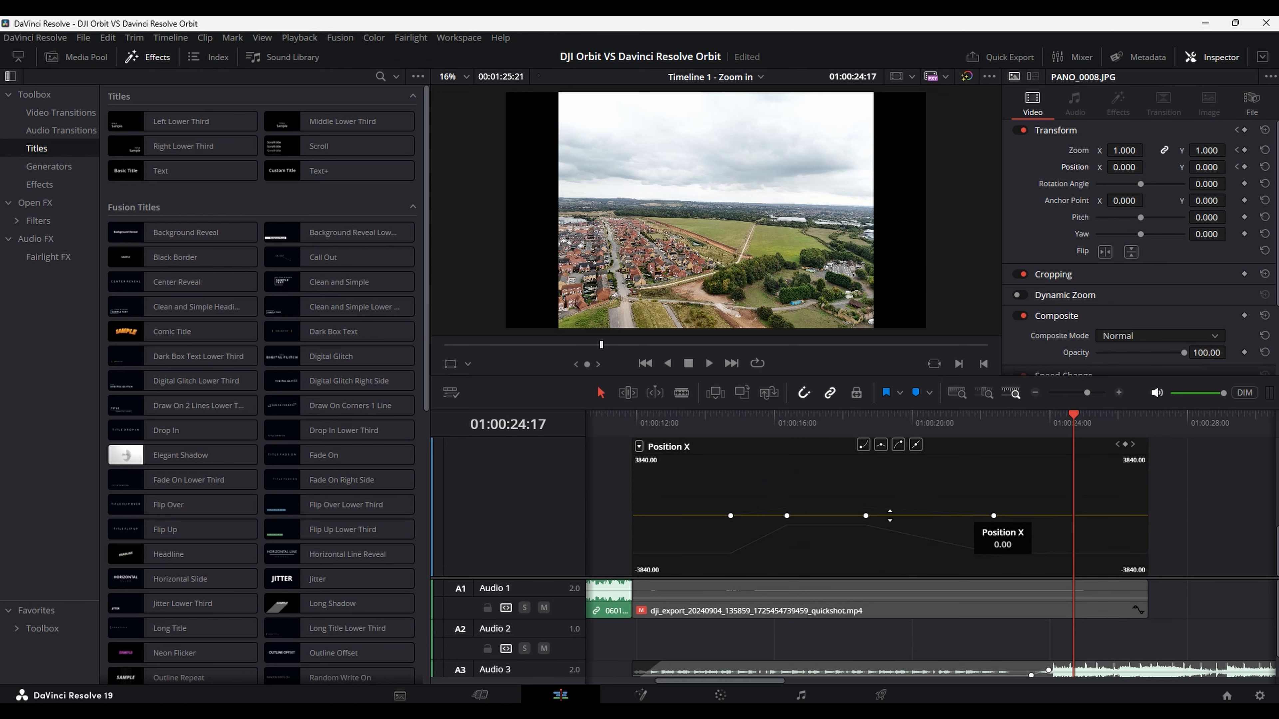
scroll(866, 487, up, 3)
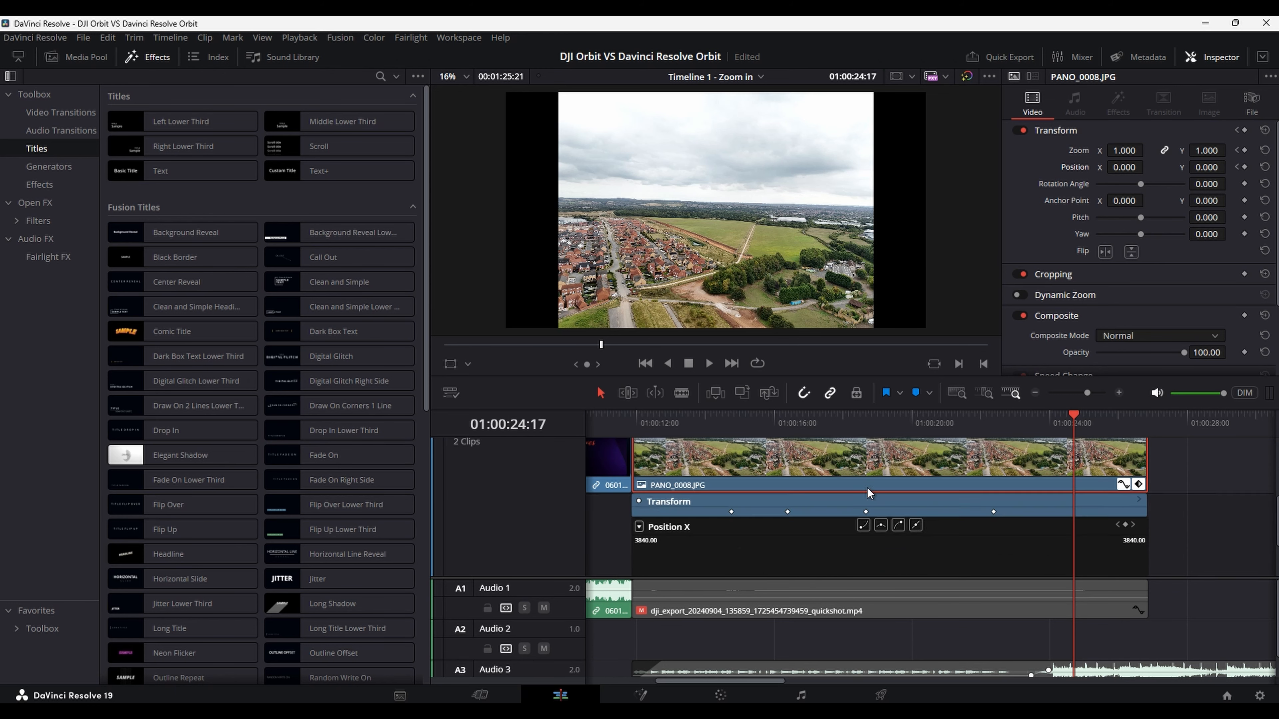
scroll(865, 487, down, 3)
scroll(867, 489, up, 3)
click(992, 512)
click(897, 525)
scroll(941, 534, down, 3)
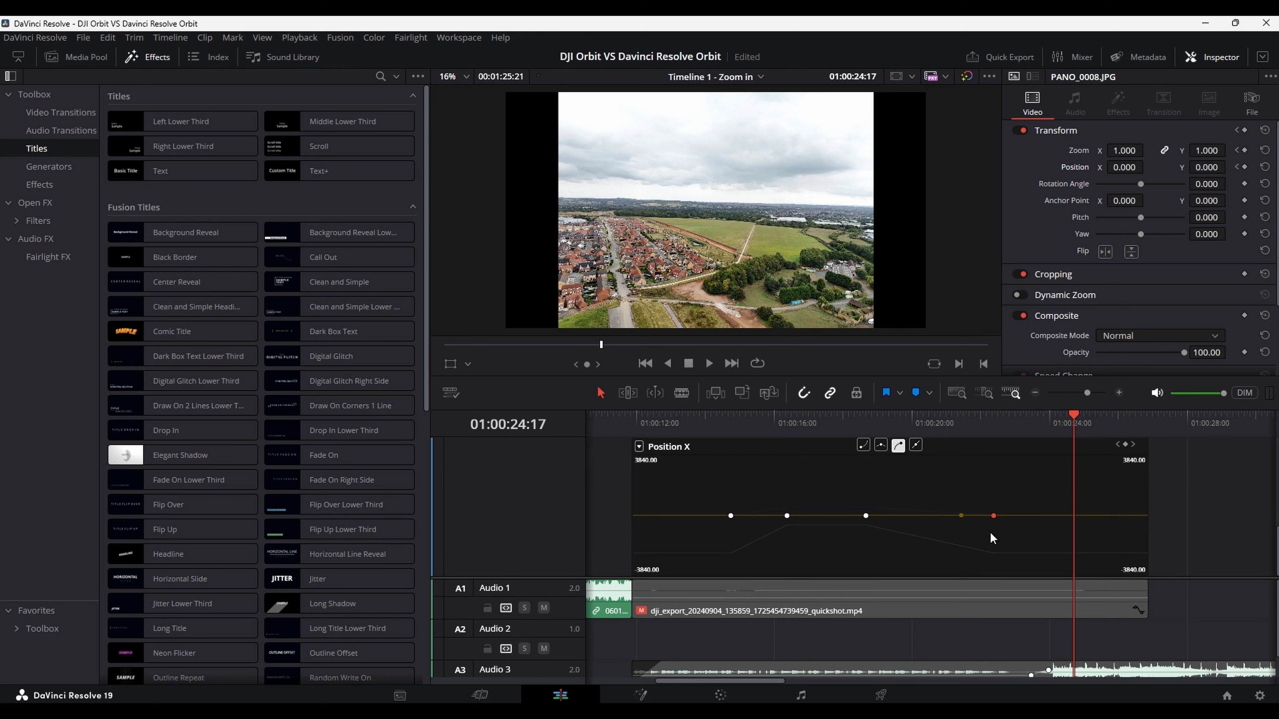
scroll(975, 502, up, 3)
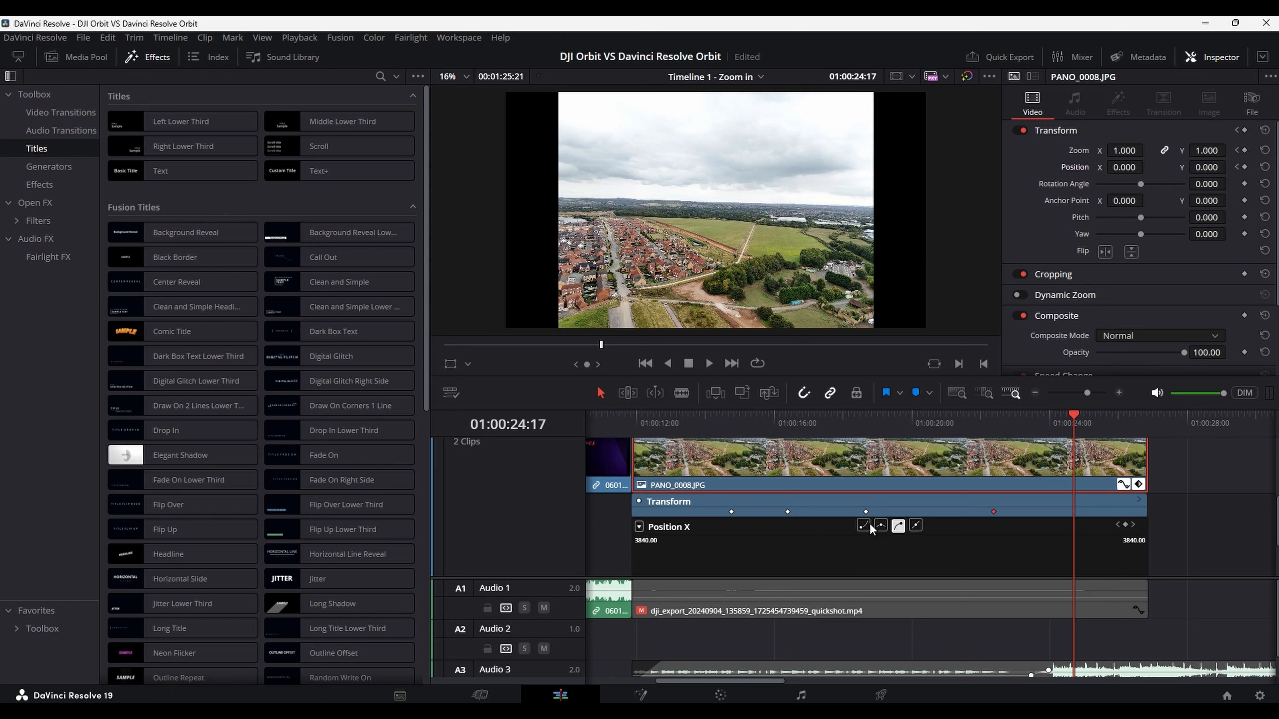
Step: Ease the curve at the three earlier keyframes, smoothing the arrival at the second and the departure from the first
click(865, 512)
click(788, 511)
click(896, 525)
click(732, 512)
click(868, 524)
Step: Play back the clip from 01:00:13:22 to check the eased zoom animation
drag(1076, 423, 701, 428)
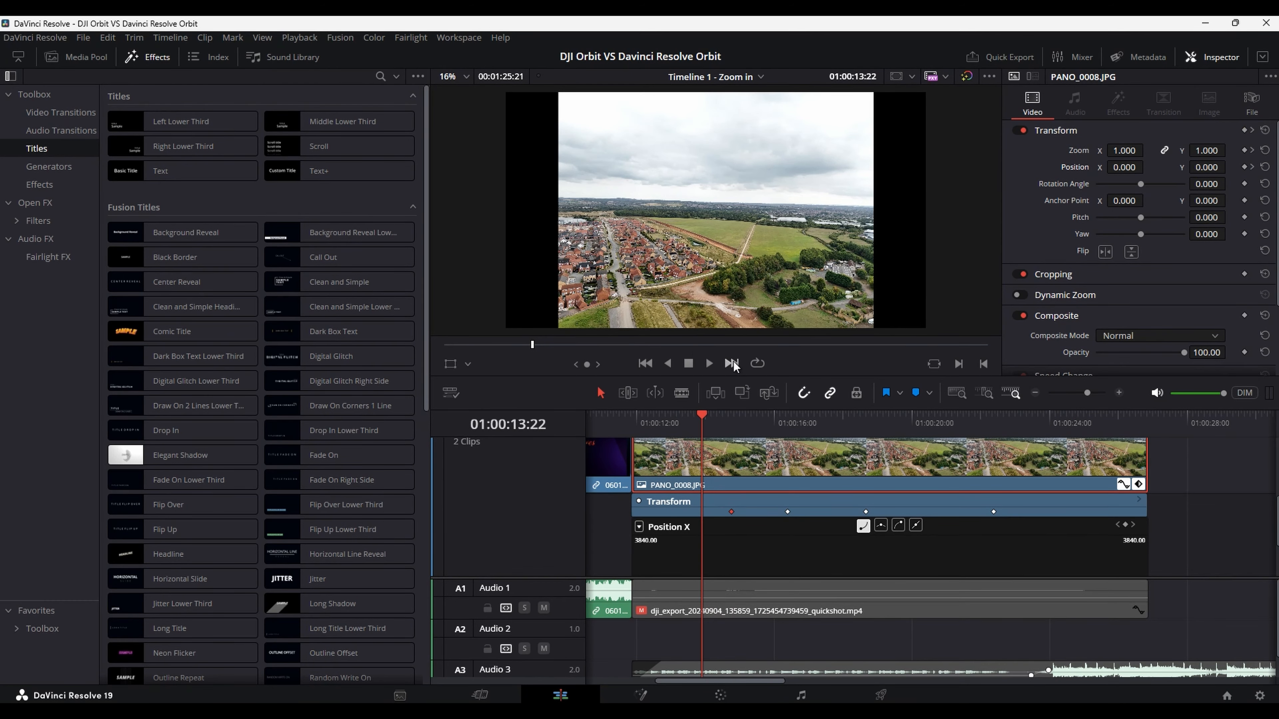
click(709, 362)
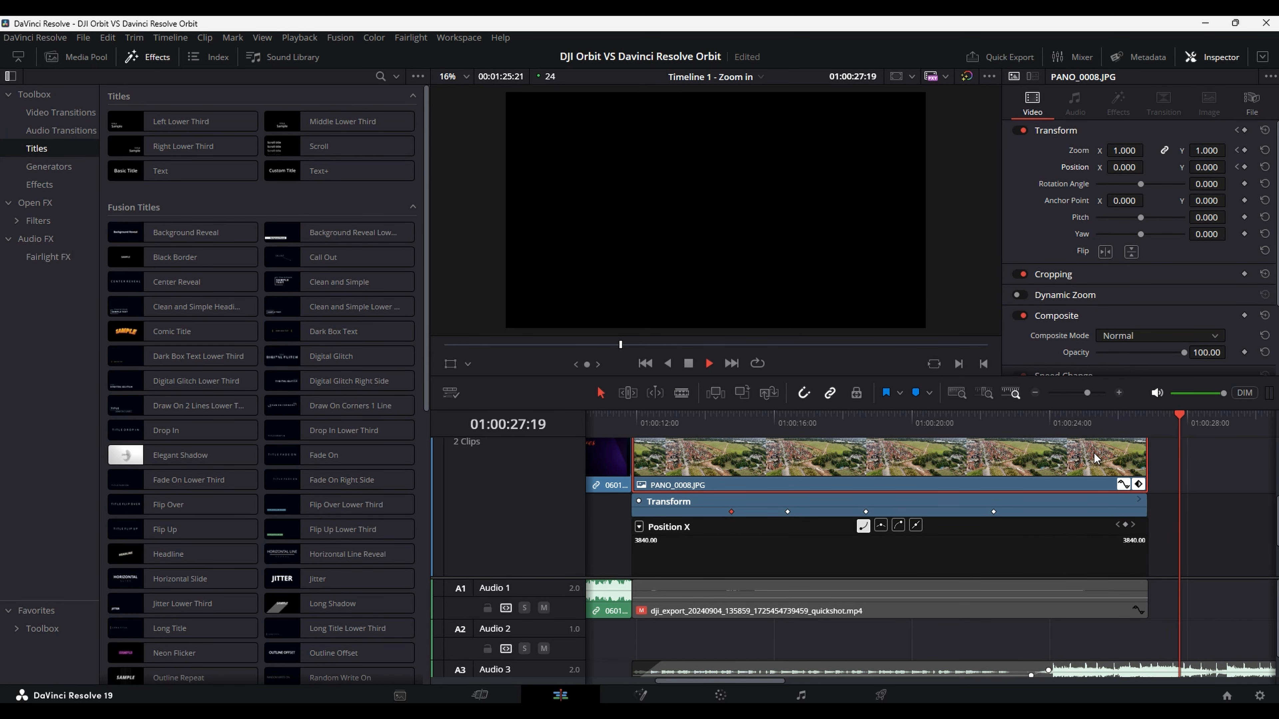
click(690, 364)
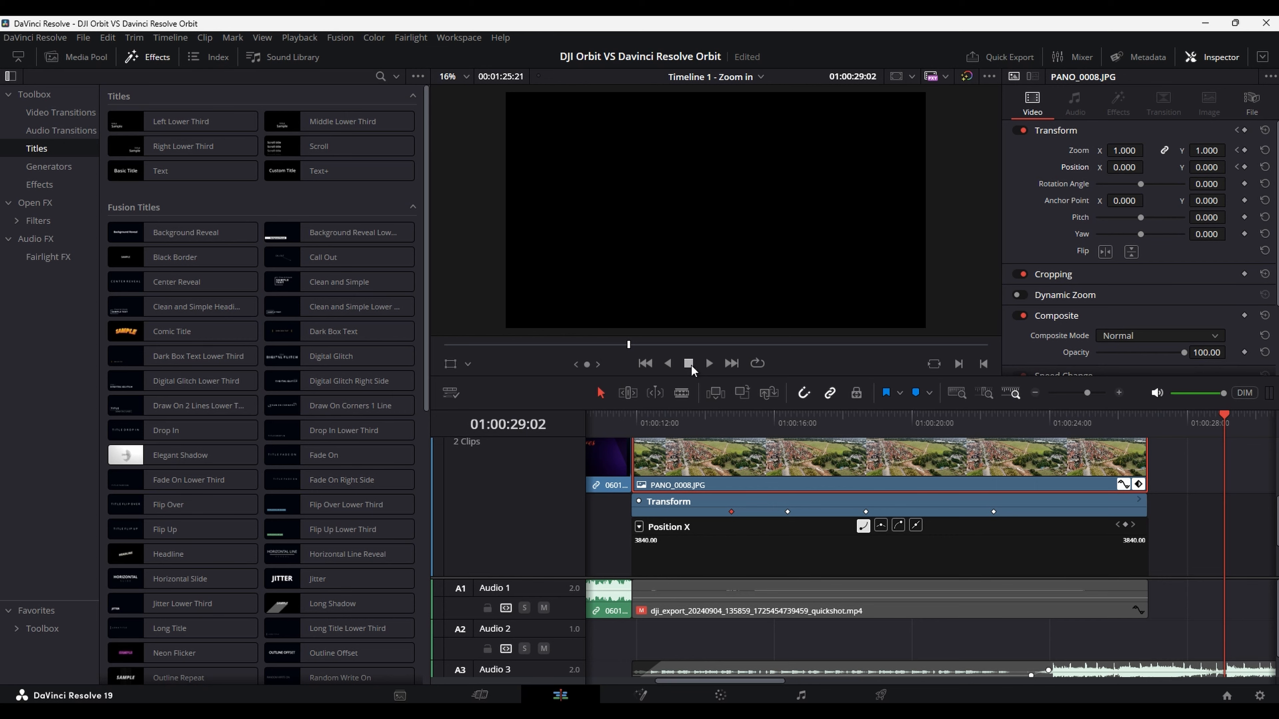